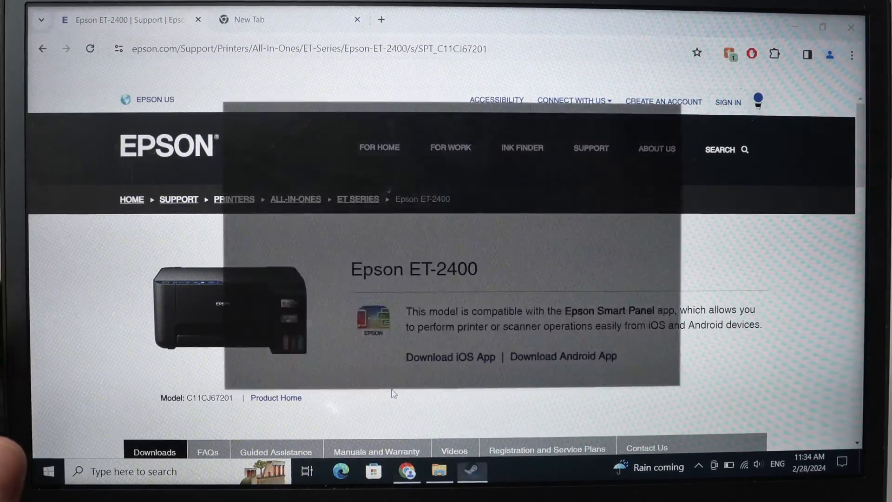
Dismiss the overlay and filter the ET-2400 downloads to Windows 10 32-bit.
click(675, 112)
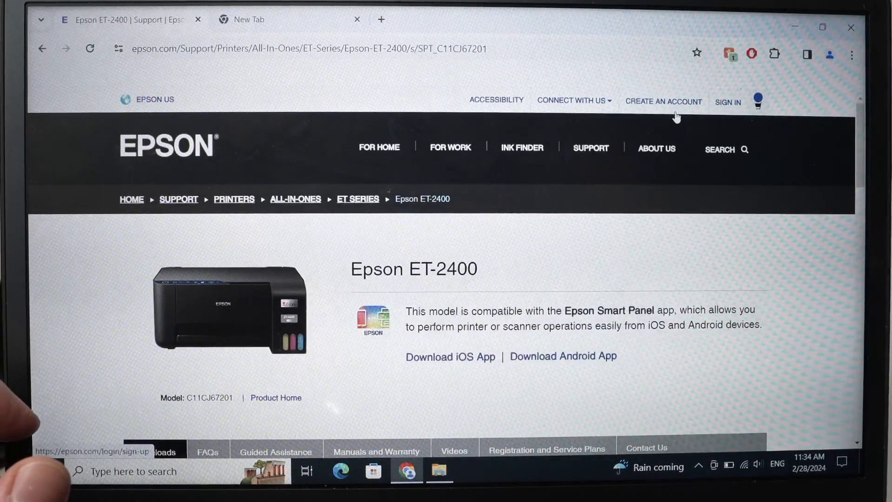
scroll(69, 369, down, 3)
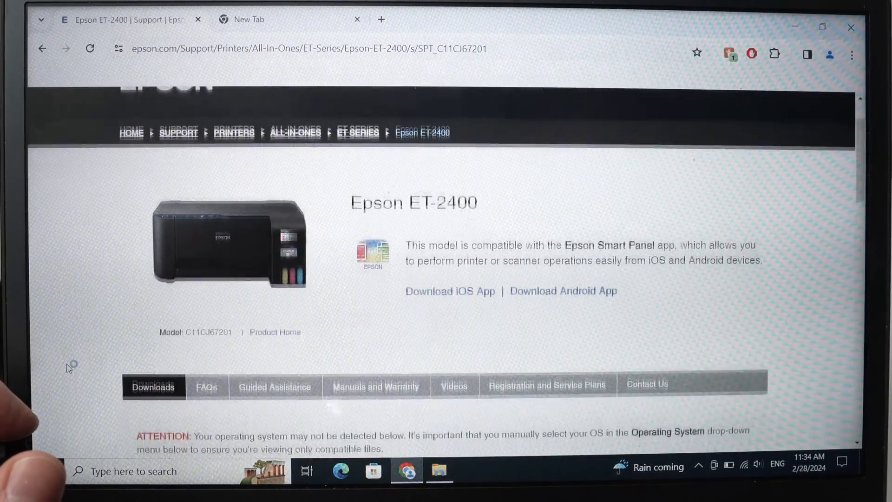
scroll(69, 368, down, 2)
scroll(69, 368, down, 1)
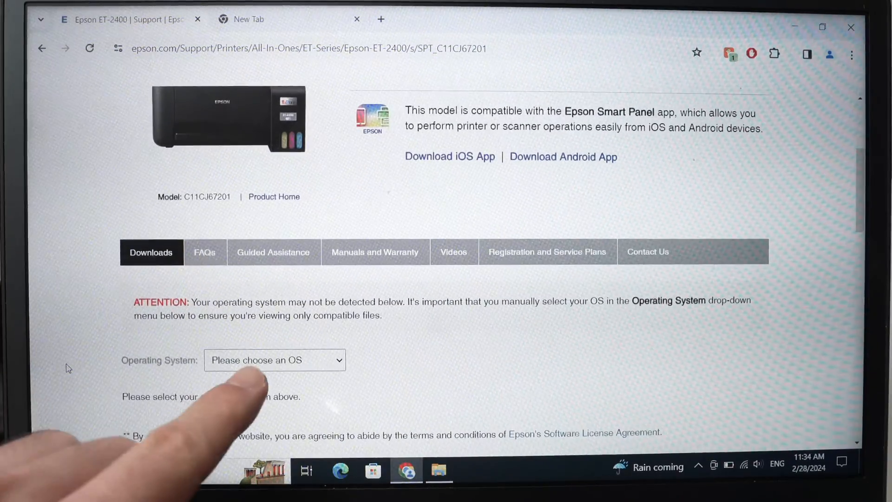
click(304, 364)
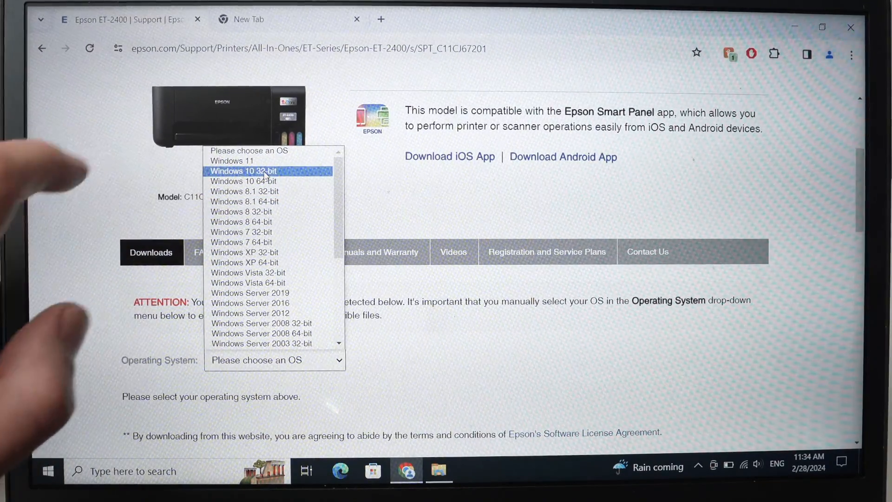
click(264, 171)
click(364, 360)
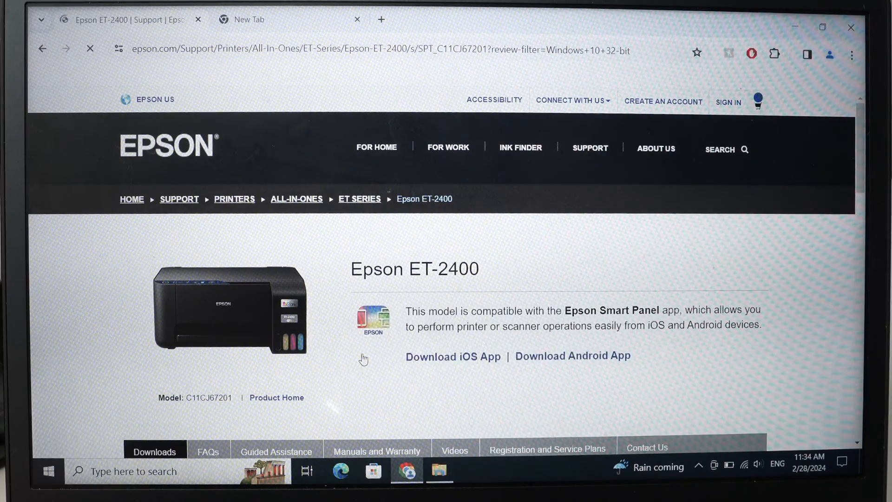
scroll(363, 359, down, 2)
scroll(364, 360, down, 2)
scroll(363, 359, down, 2)
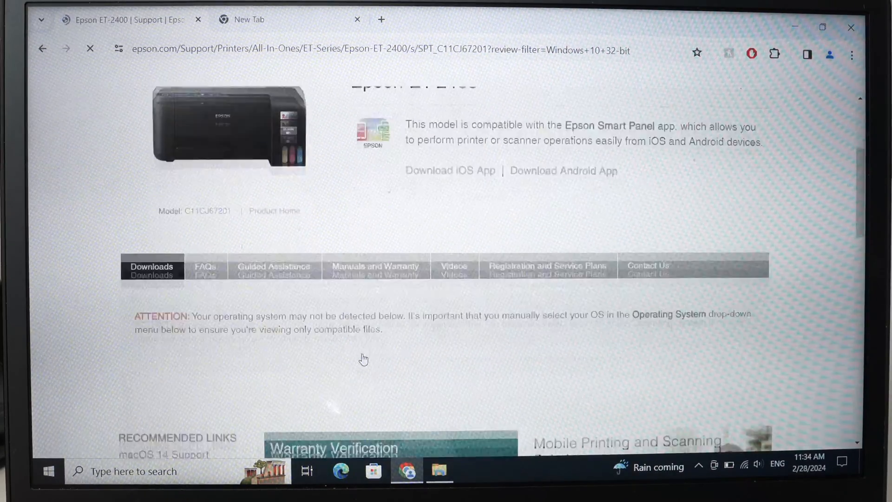
scroll(363, 359, down, 2)
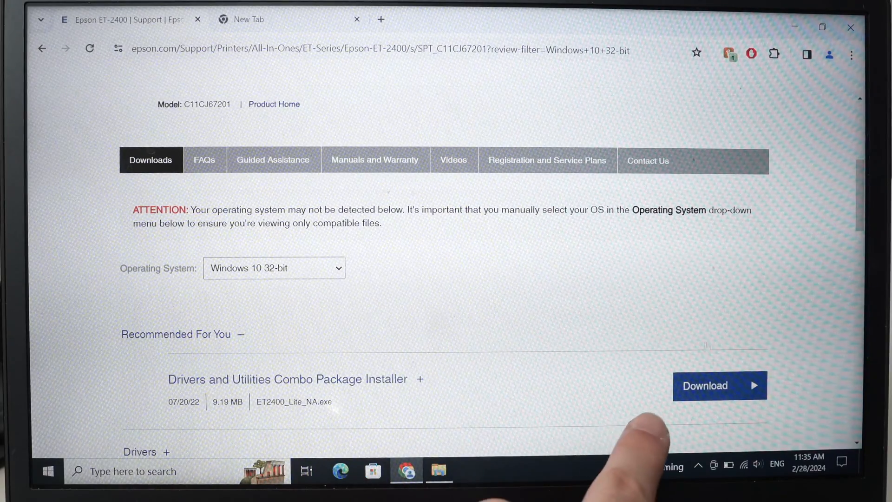
Download ET2400_Lite_NA, run it from Downloads and allow it through UAC.
click(722, 394)
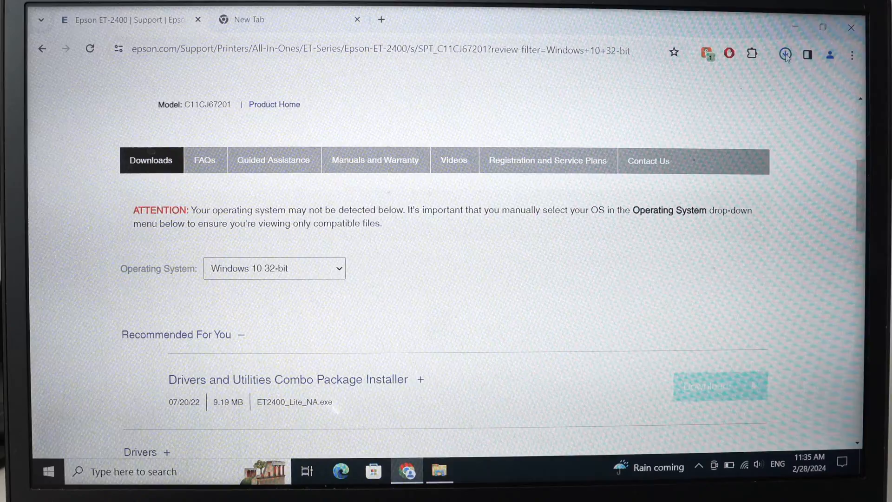
click(786, 54)
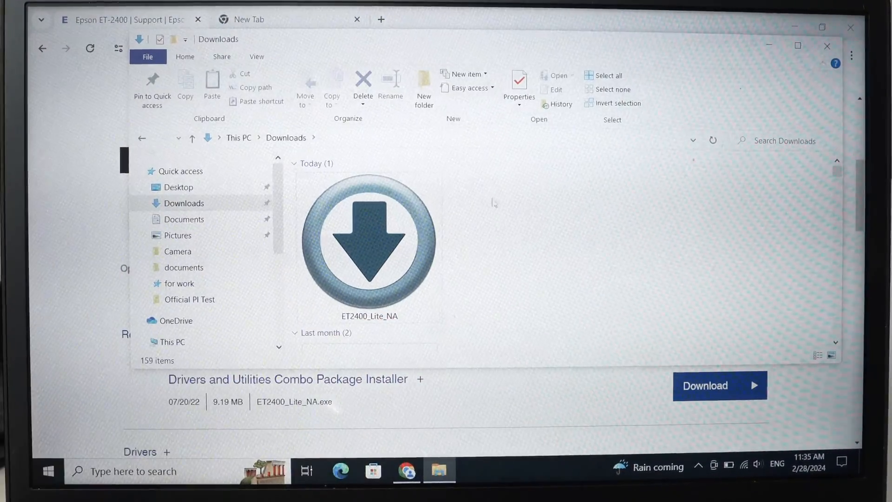
click(375, 246)
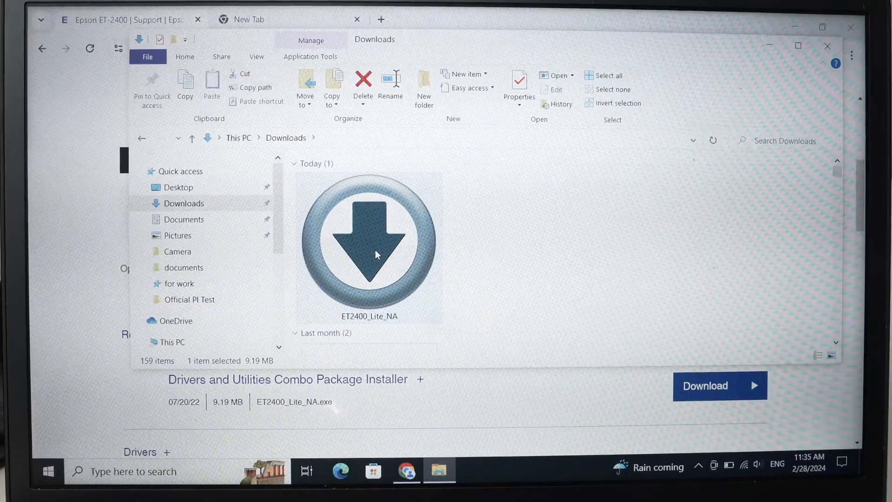
double_click(376, 250)
click(393, 331)
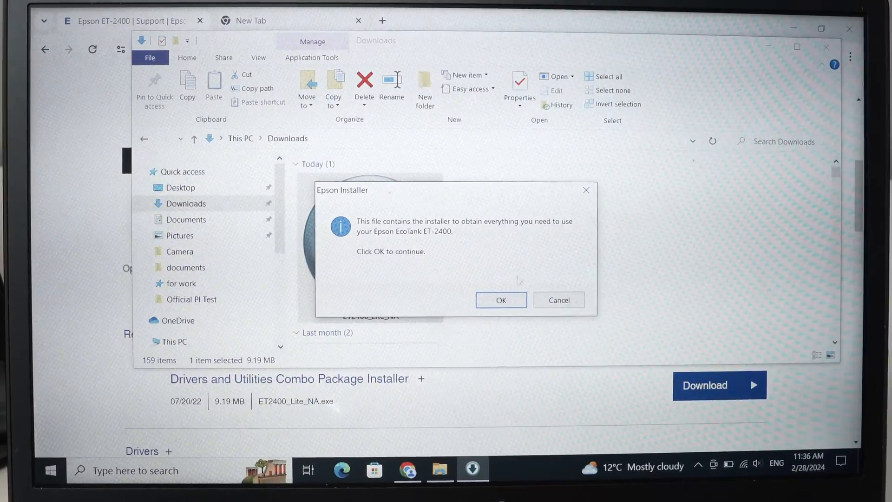
Start the driver setup, accept the license agreements and confirm the ink tanks are filled.
click(505, 301)
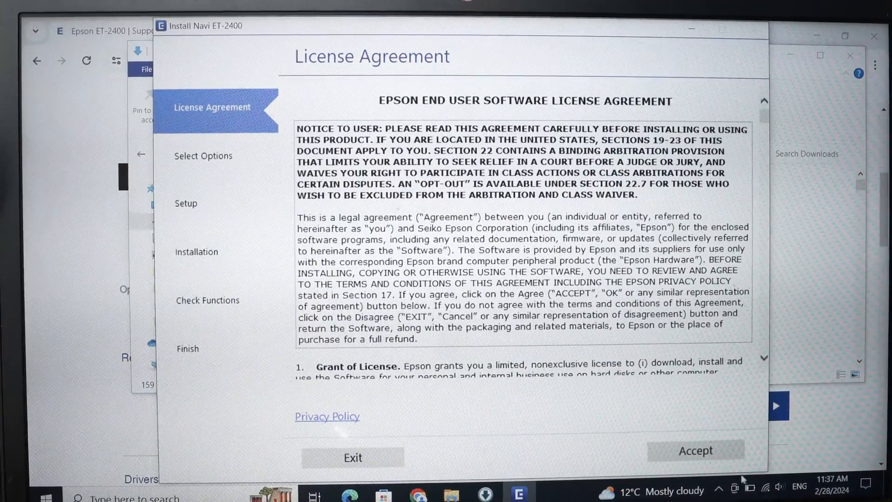
click(695, 451)
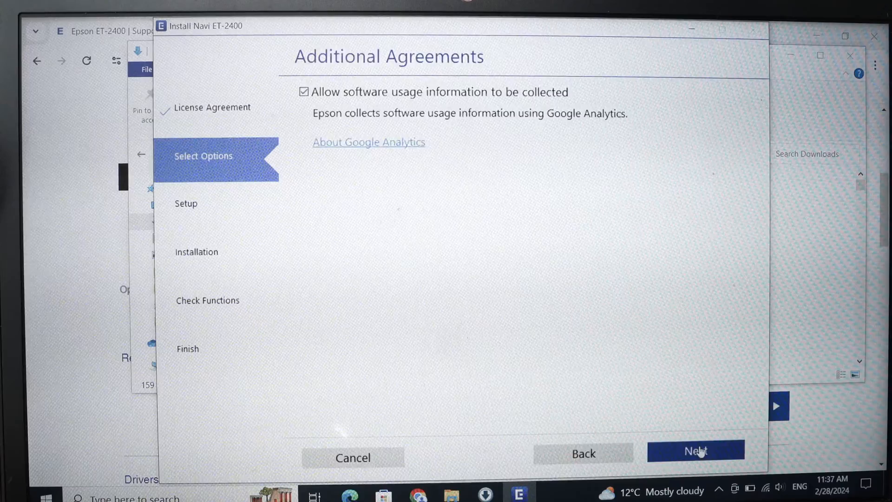
click(700, 452)
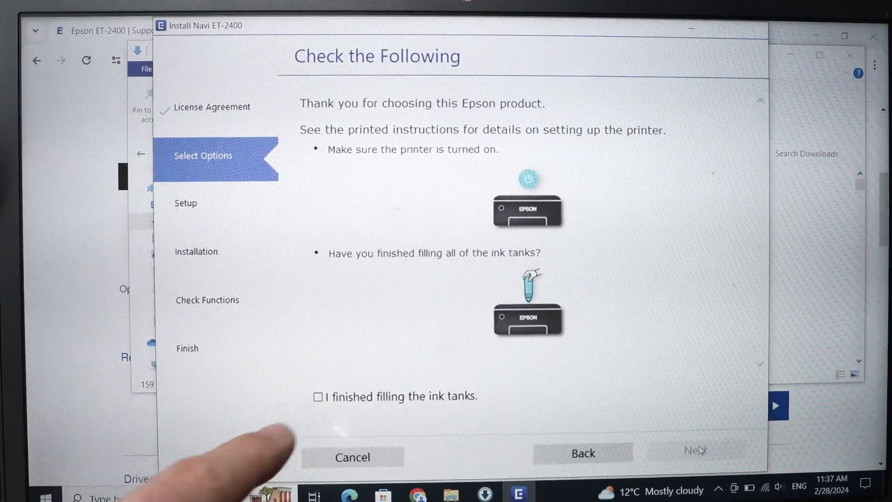
click(319, 397)
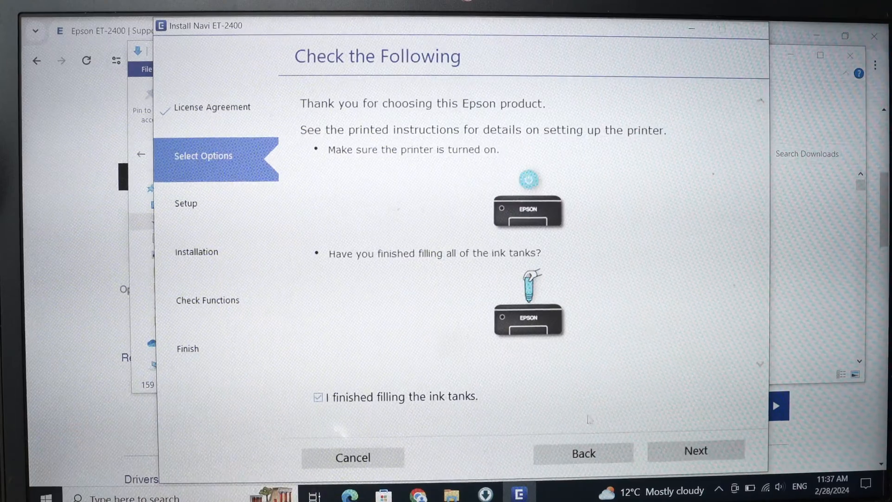
click(654, 450)
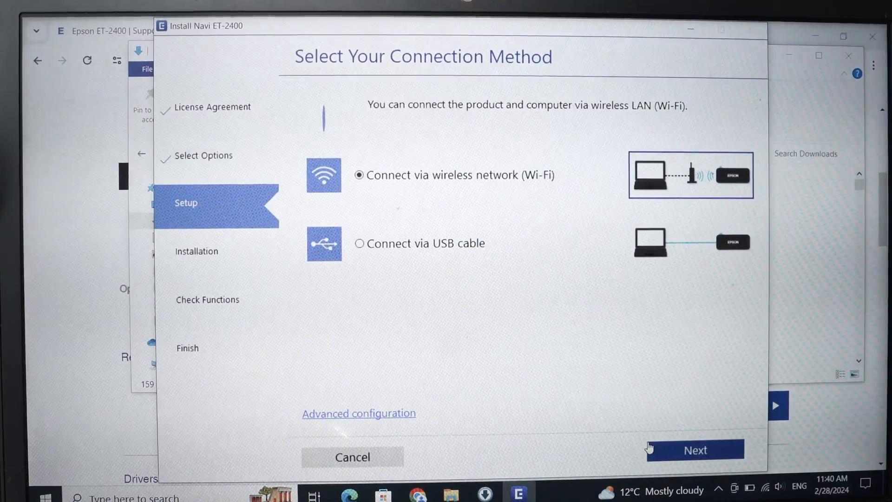
Continue with the Wi-Fi connection option to the wireless LAN auto-connect instructions.
click(655, 451)
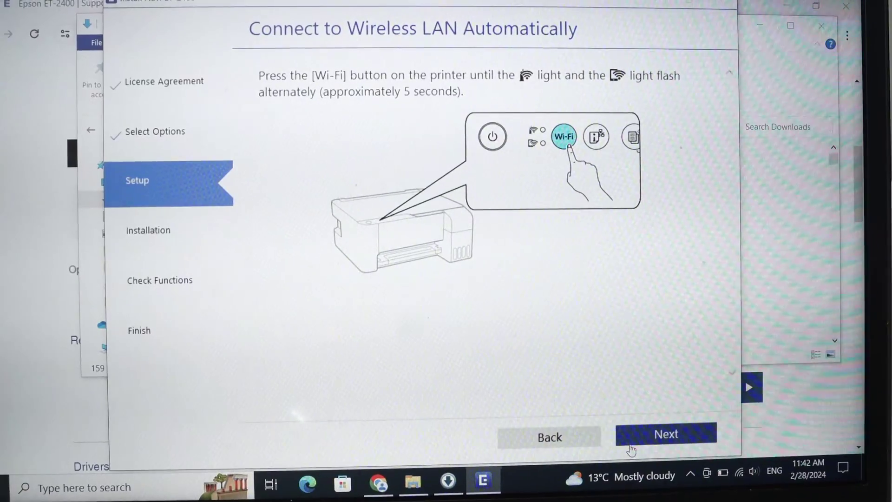
Continue after the printer's Wi-Fi button press, keeping automatic DHCP IP addressing.
click(613, 436)
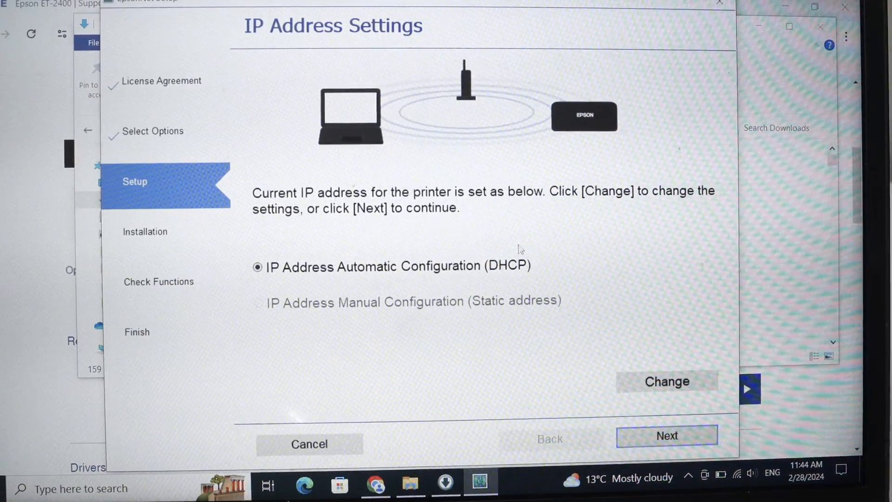
click(656, 437)
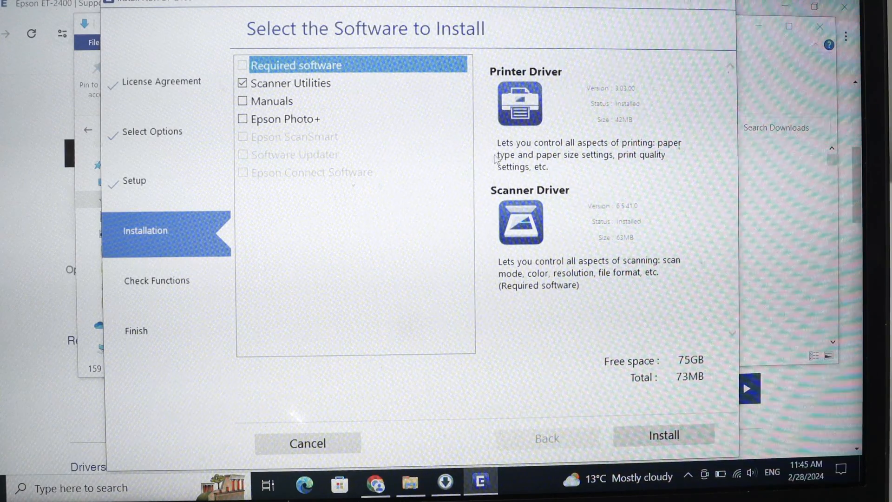
Install the selected printer and scanner software and skip the test page.
click(671, 444)
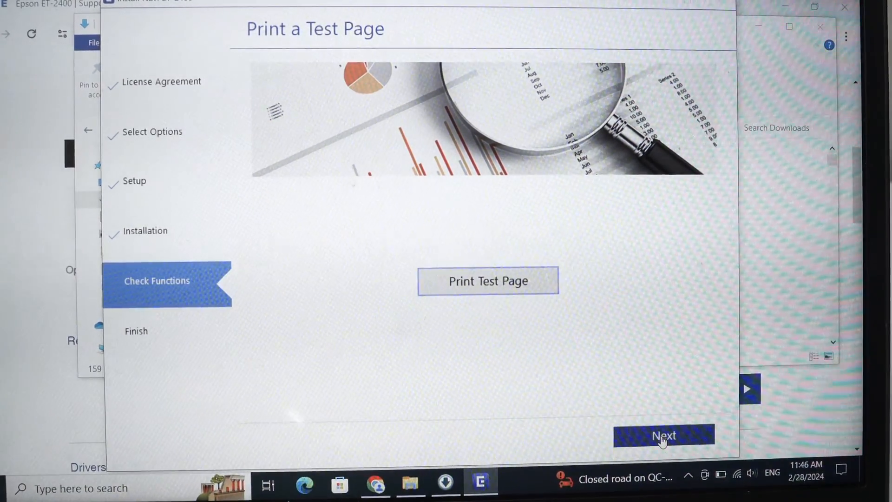
click(663, 437)
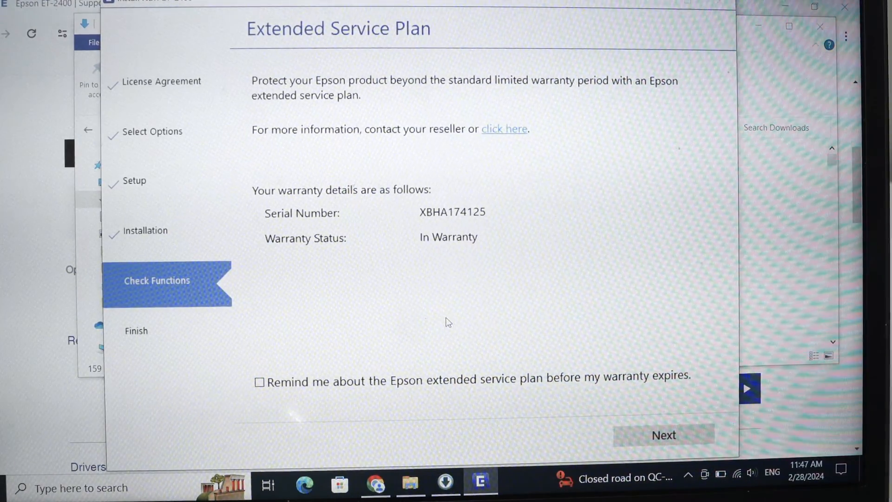
Continue past the Extended Service Plan page to the Software Installed screen.
click(676, 437)
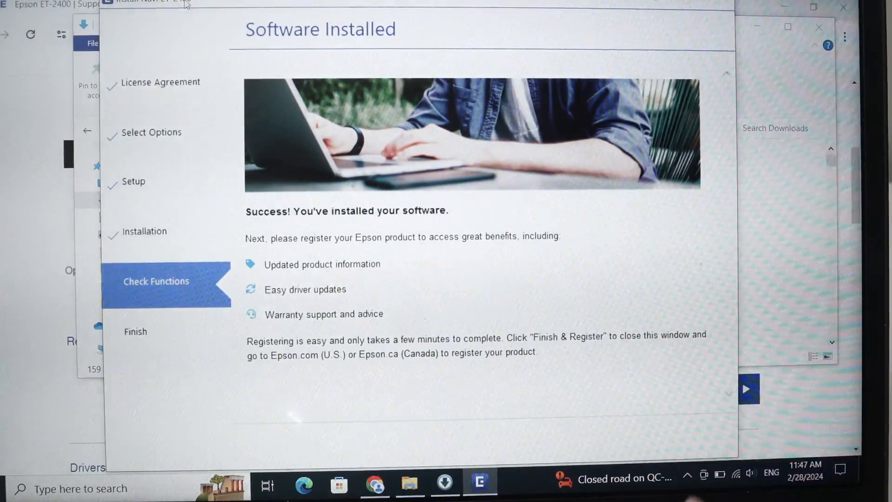
Close the finished Epson installer, returning to the test charts PDF in Acrobat.
key(Return)
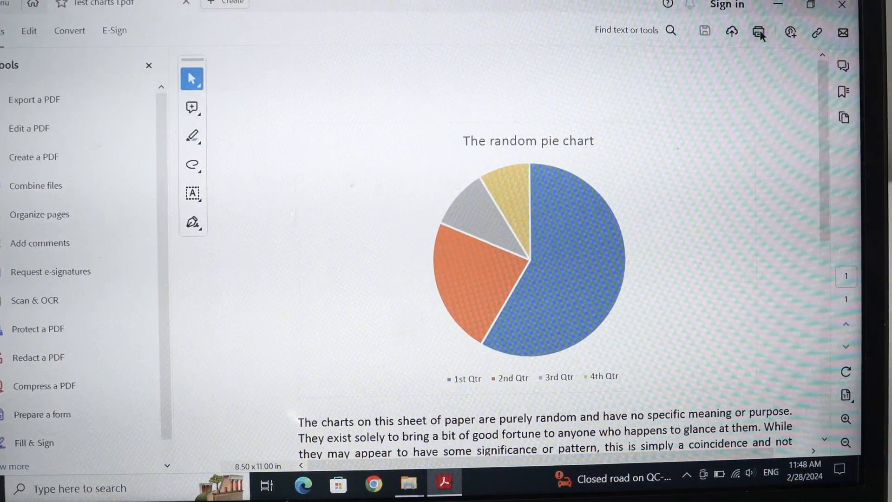
Start printing to the ET-2400 network printer, keeping Plain Paper in its properties.
click(760, 29)
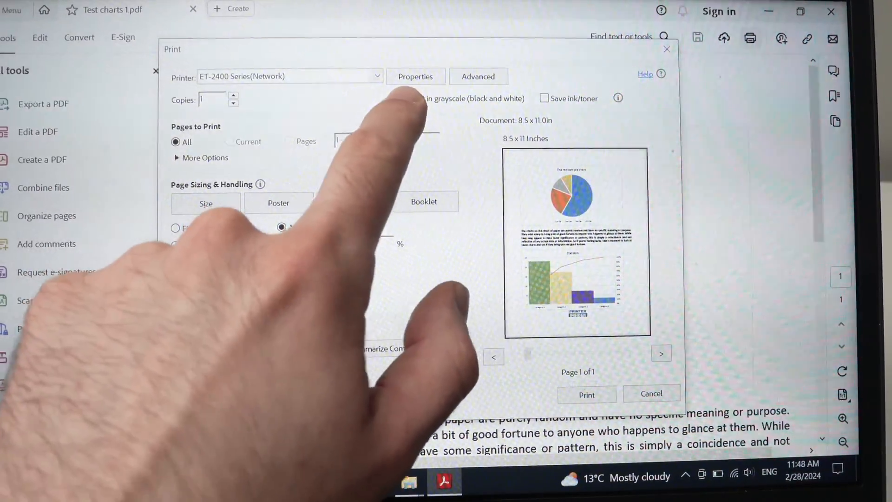
click(416, 76)
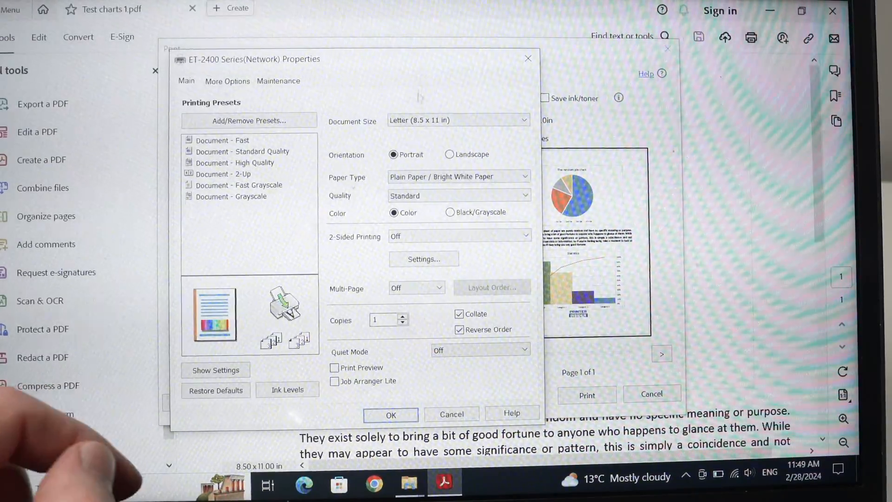
click(453, 177)
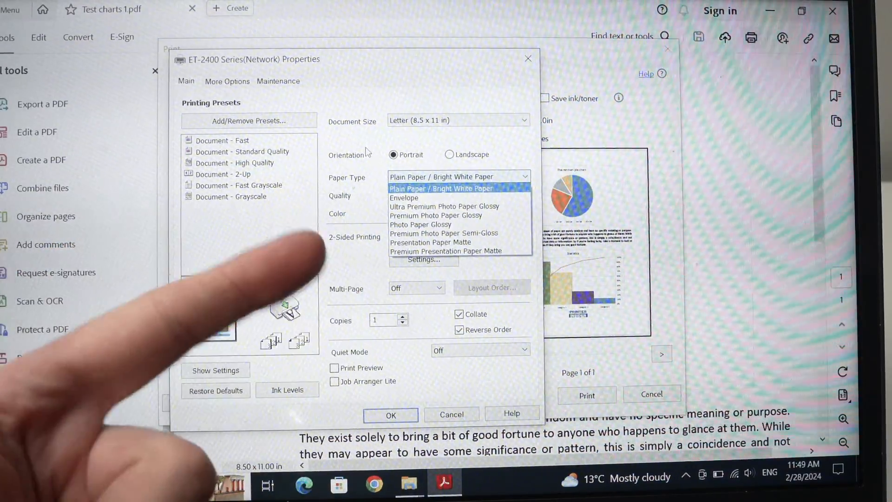
click(367, 149)
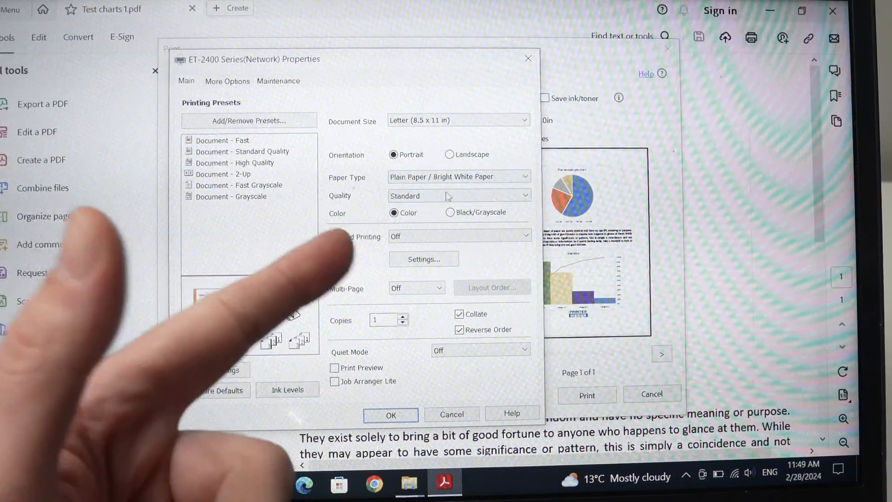
click(391, 415)
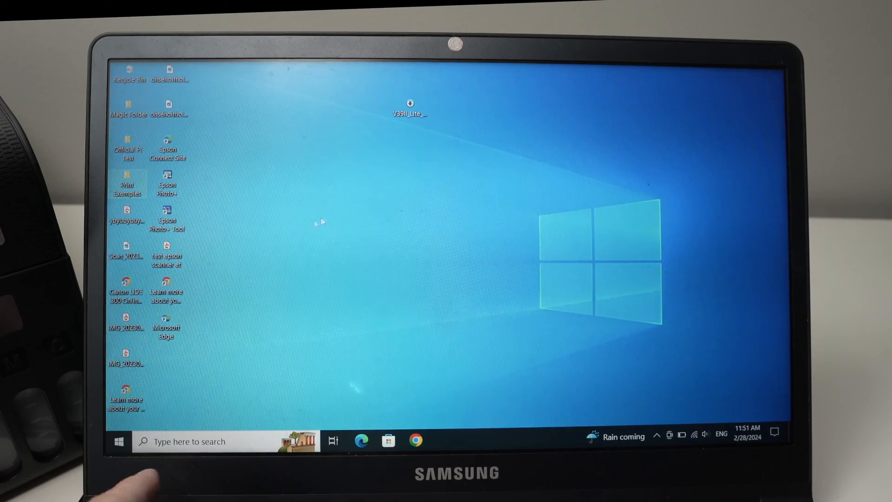
Launch Epson Scan 2 from the EPSON folder in the Start menu.
click(119, 441)
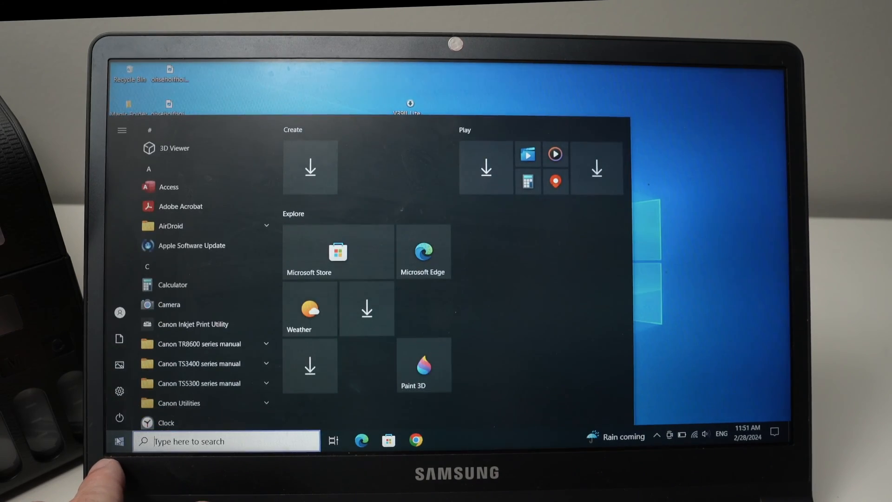
scroll(194, 317, down, 3)
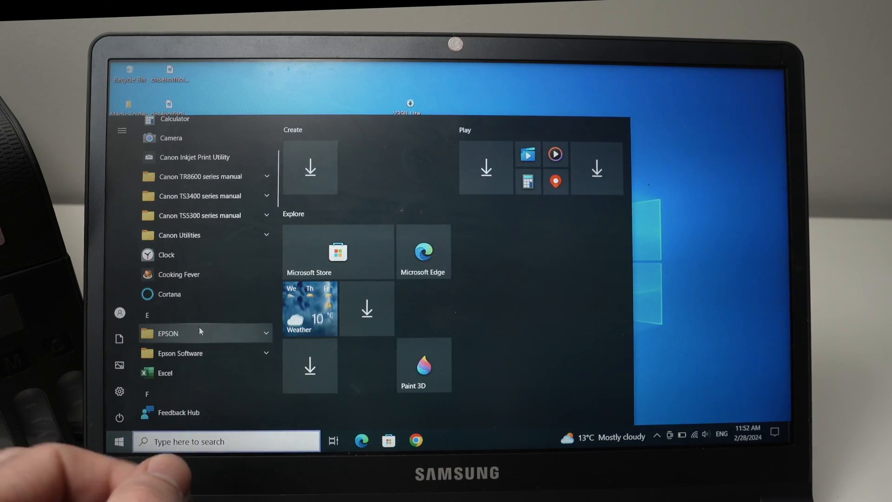
click(192, 331)
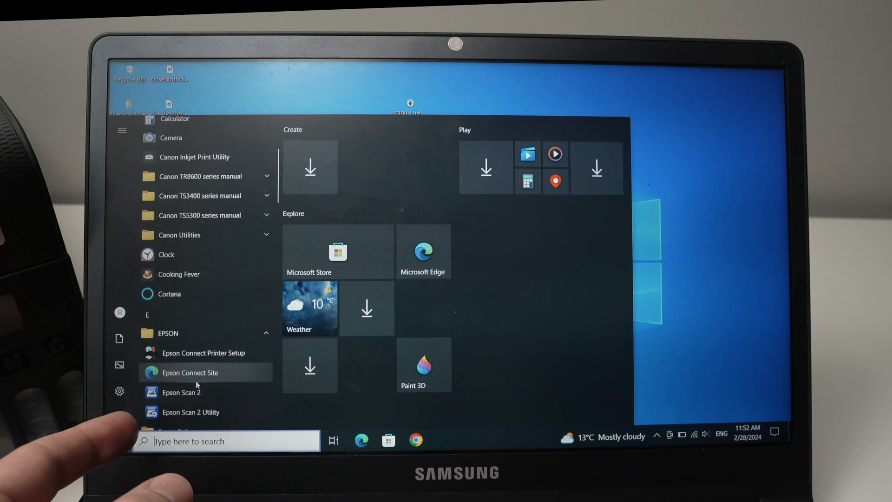
scroll(196, 381, down, 1)
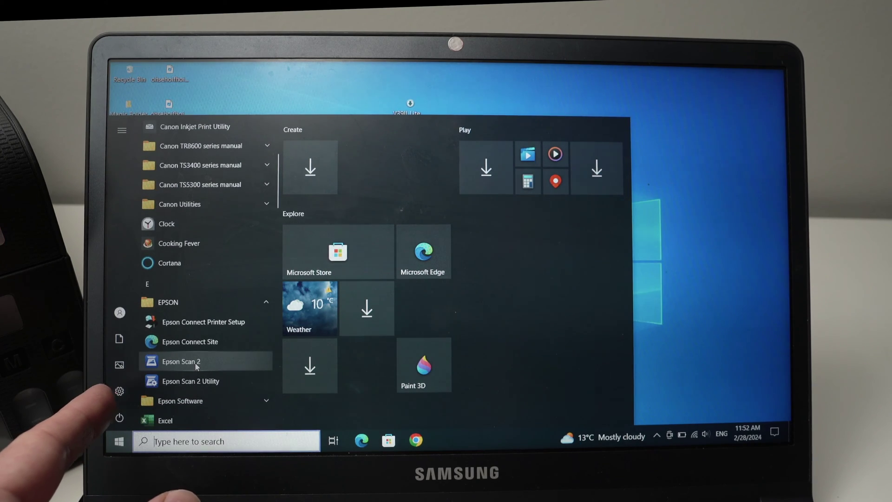
click(198, 363)
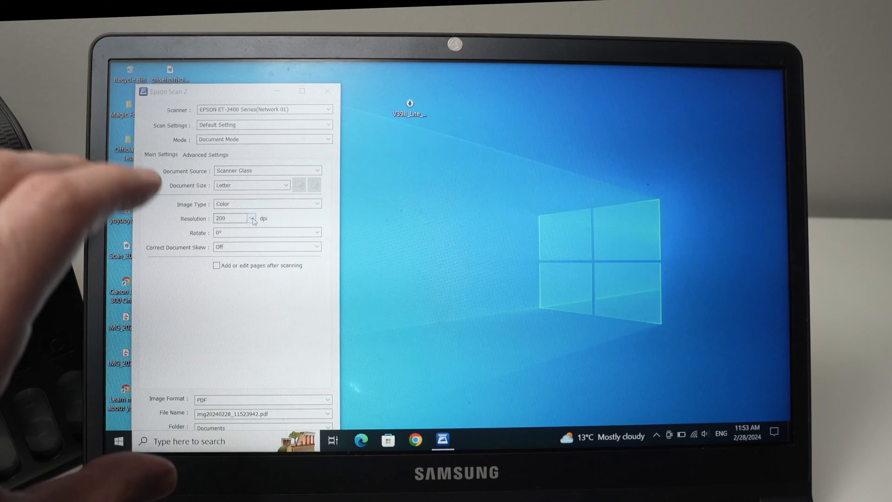
Keep resolution at 200 dpi and choose PDF as the image format, saving to Documents.
click(252, 218)
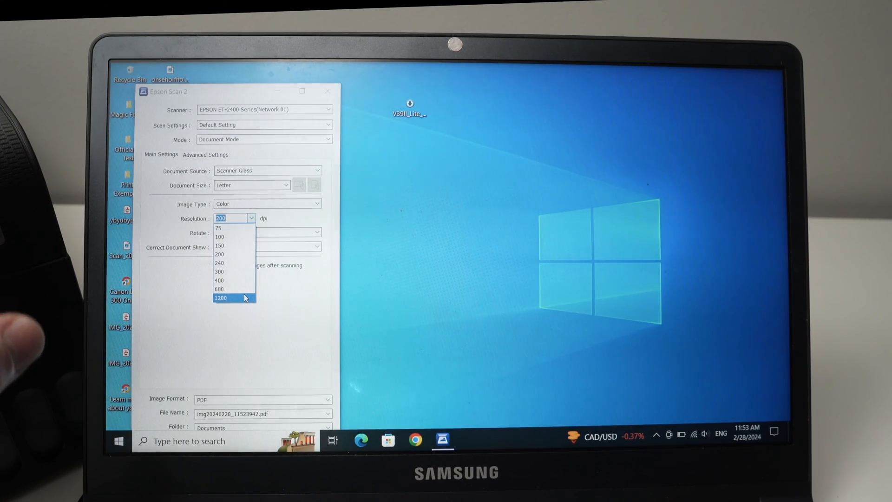
click(232, 255)
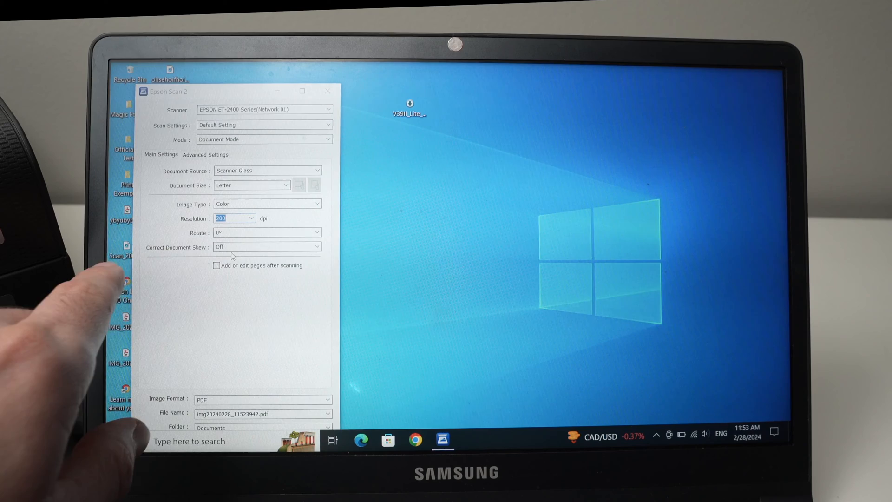
click(211, 401)
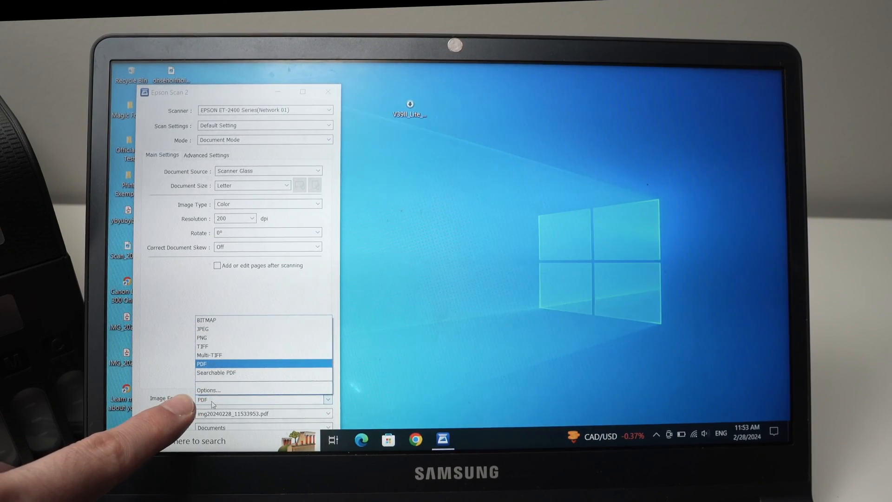
click(221, 364)
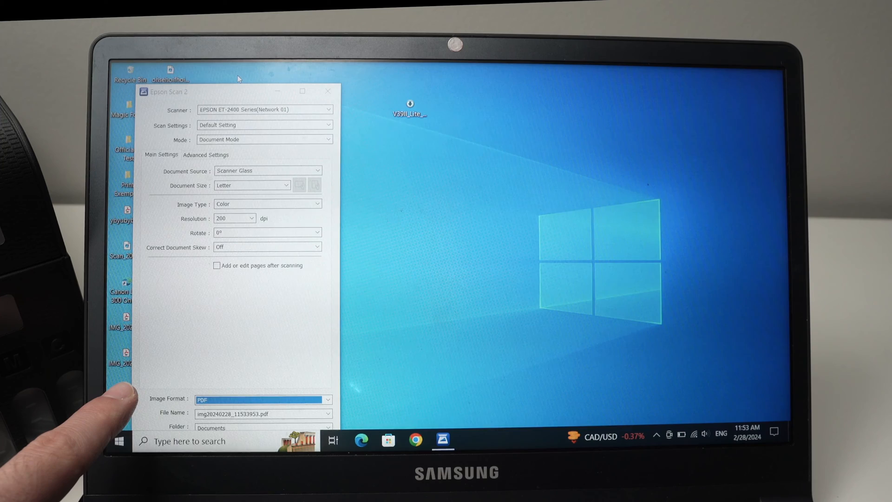
drag(239, 95, 214, 71)
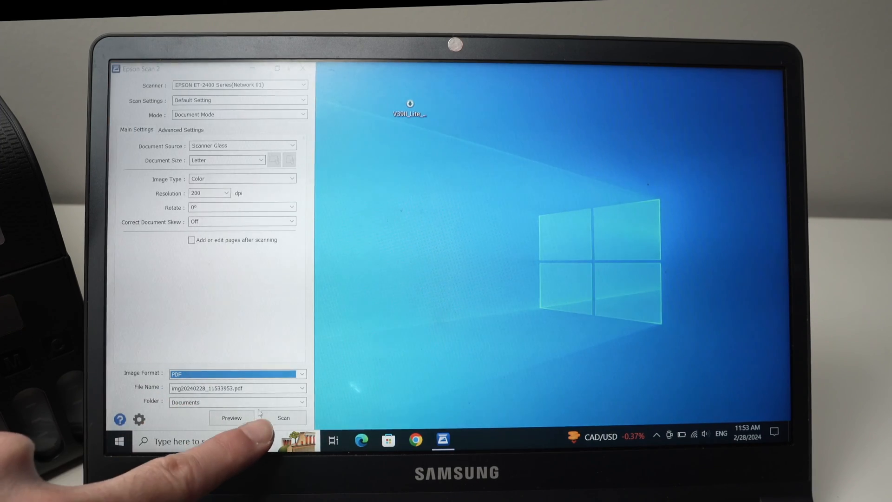
Scan the page on the glass into a PDF, leaving Documents open in File Explorer.
click(284, 418)
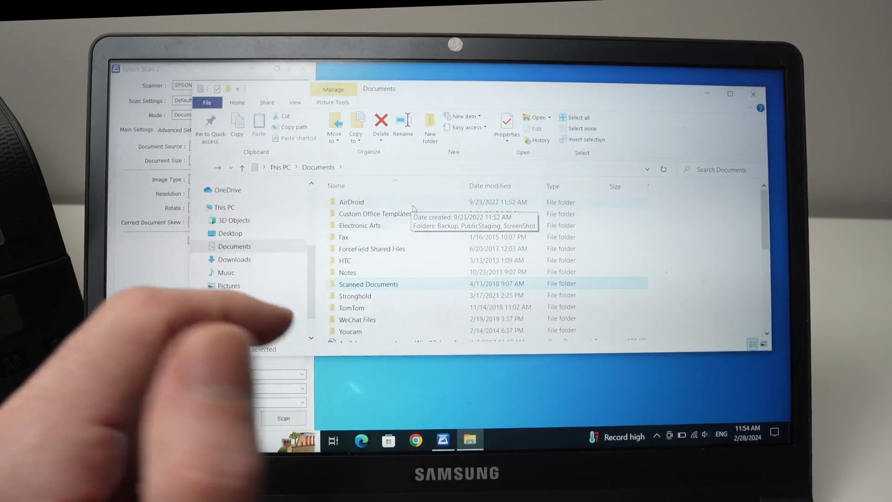
Open the scanned PDF img20240228_11542028 in Acrobat, showing the Statistics chart page.
double_click(369, 254)
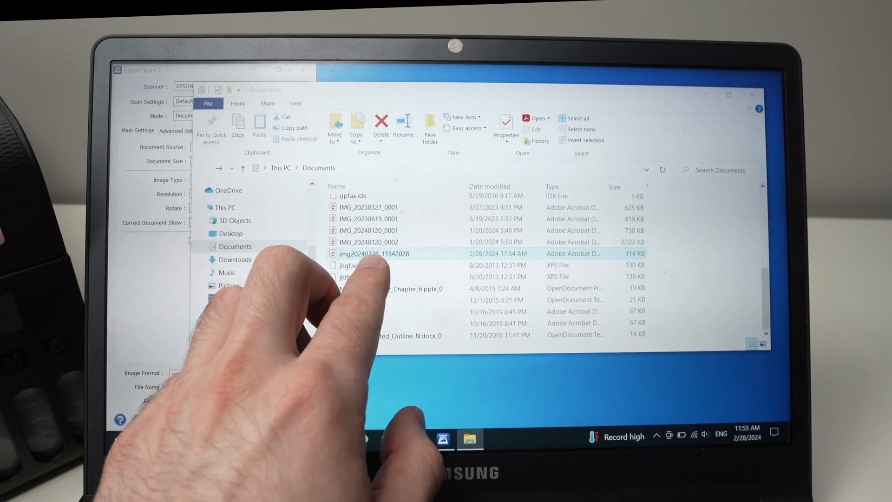
scroll(455, 269, down, 5)
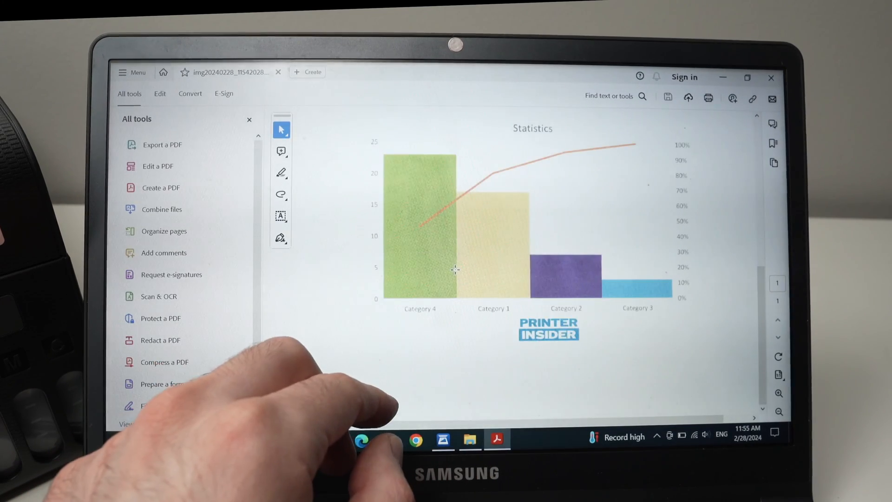